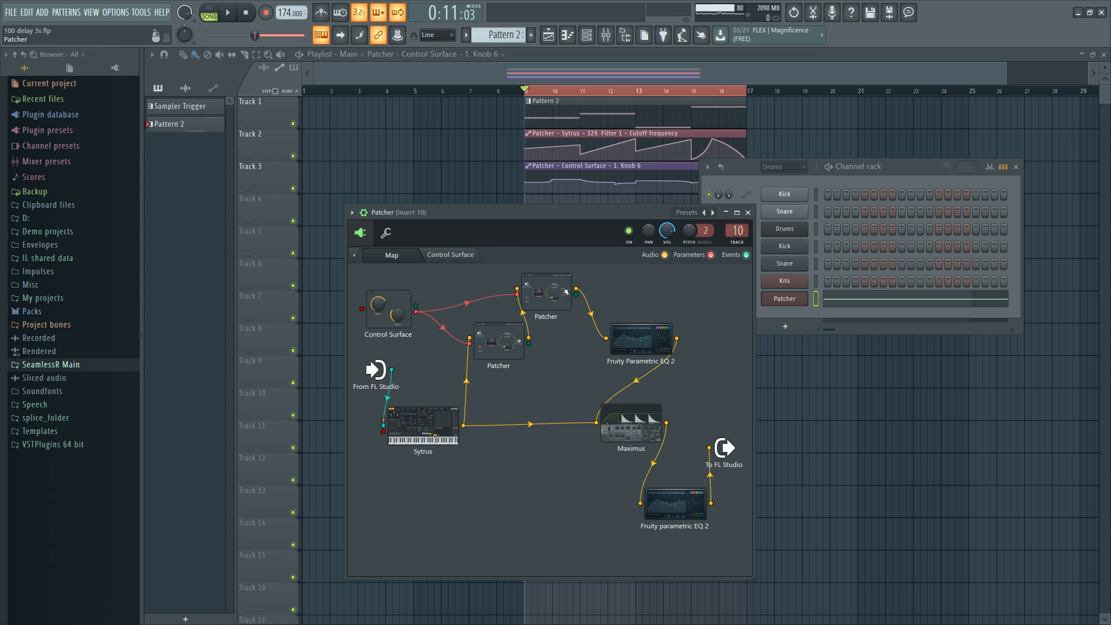
# Step: Open the upper nested Patcher, place its window beside the main map and play the looped section
pyautogui.doubleClick(529, 298)
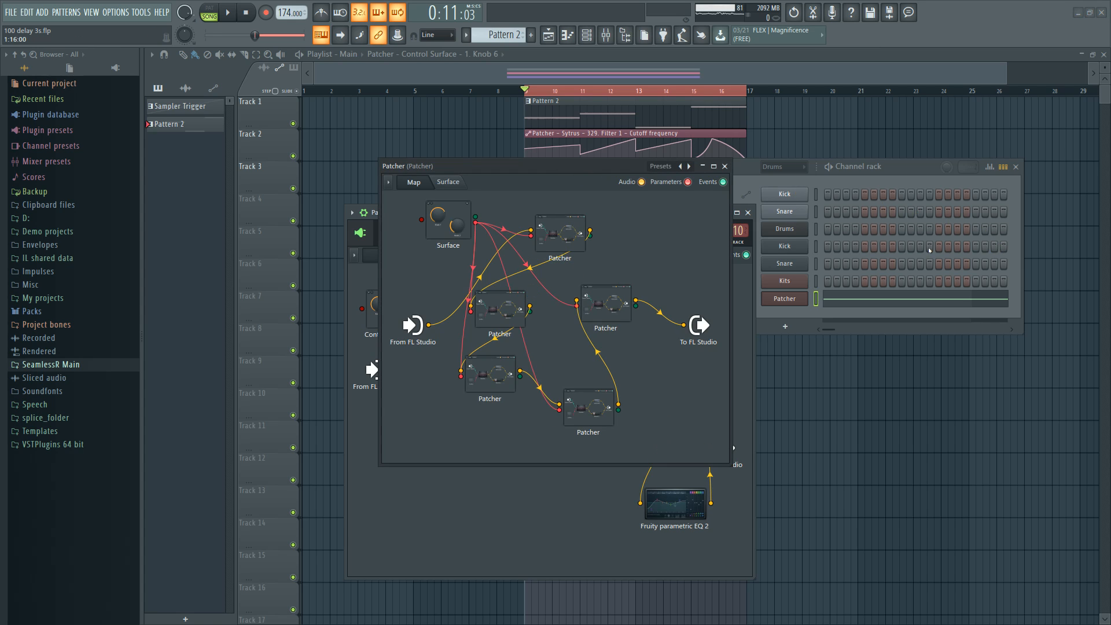
pyautogui.press('space')
pyautogui.moveTo(599, 168); pyautogui.dragTo(924, 267)
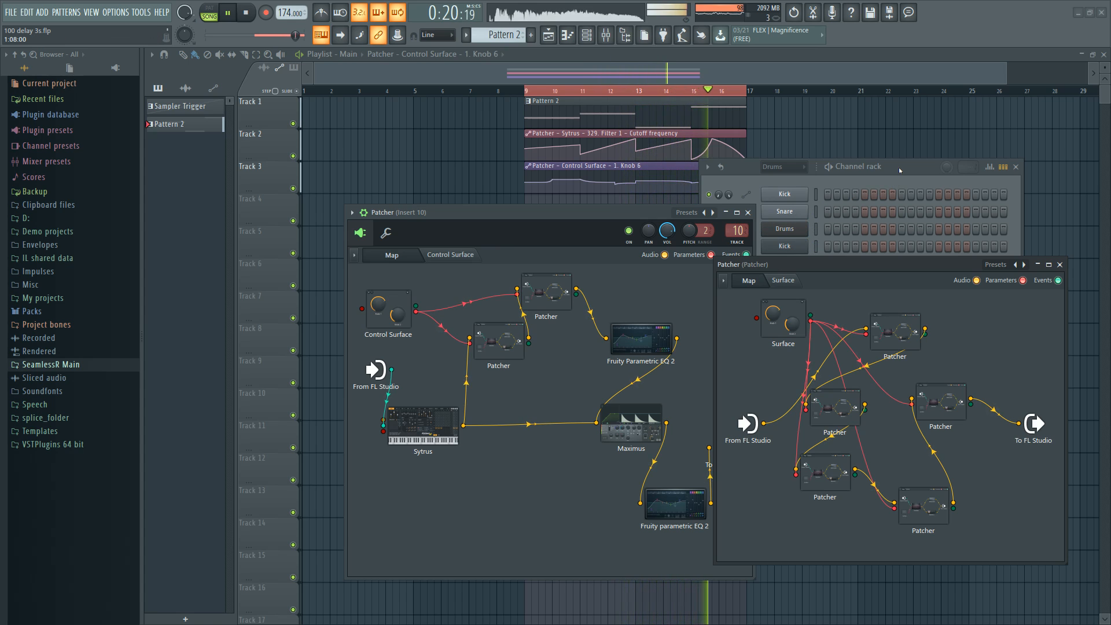
pyautogui.press('space')
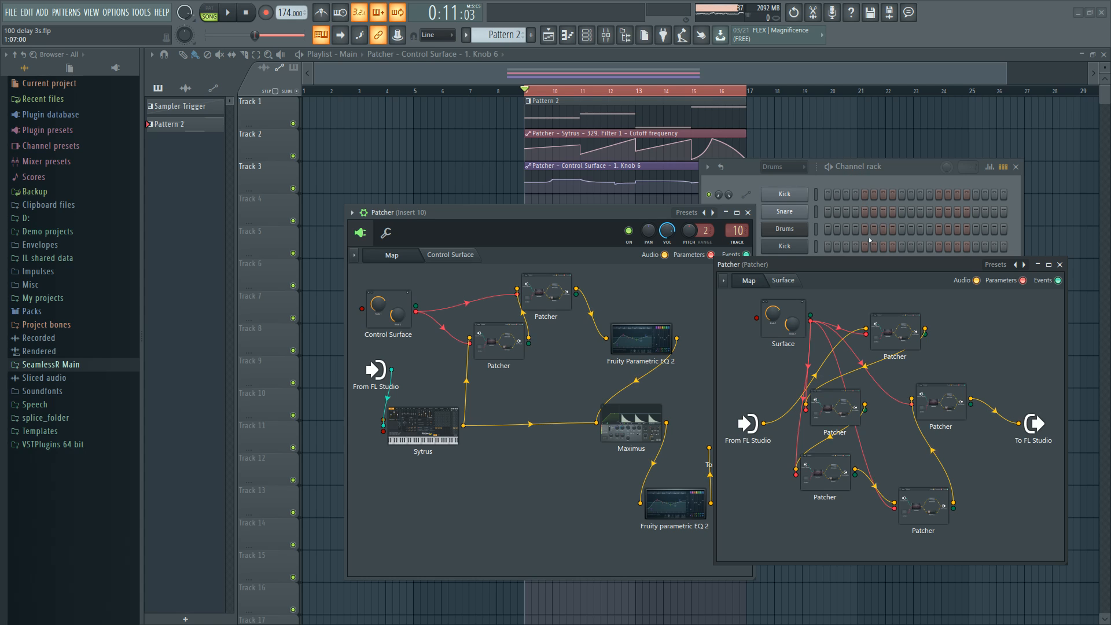
# Step: Open the topmost Patcher inside the nested map, and move and enlarge its window to fit the whole Fruity Delay 3 chain
pyautogui.doubleClick(906, 329)
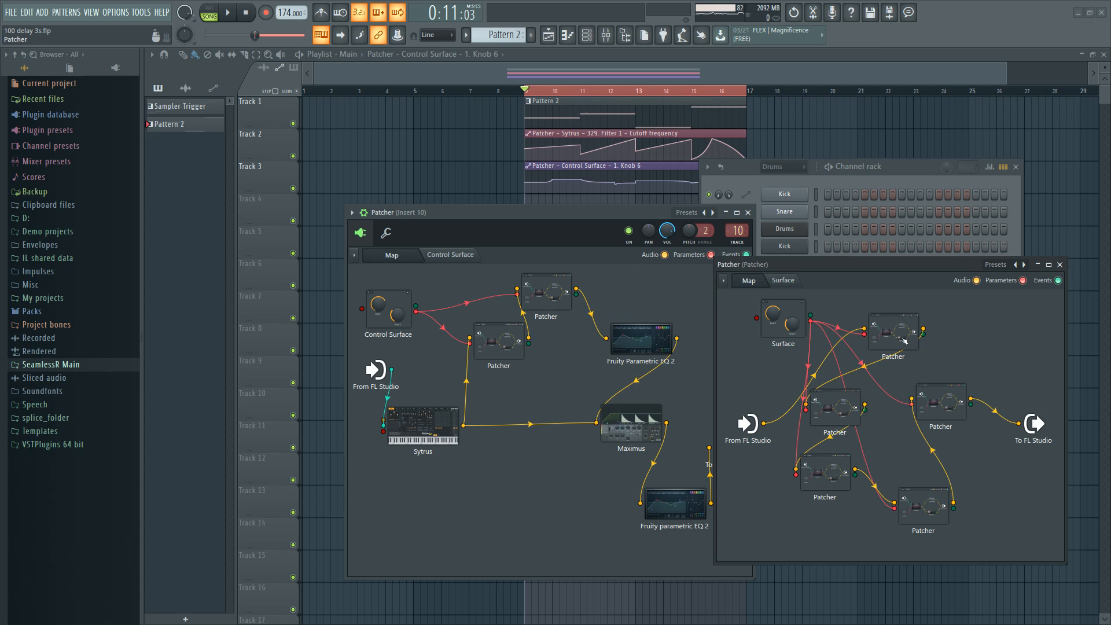
pyautogui.moveTo(586, 173); pyautogui.dragTo(446, 142)
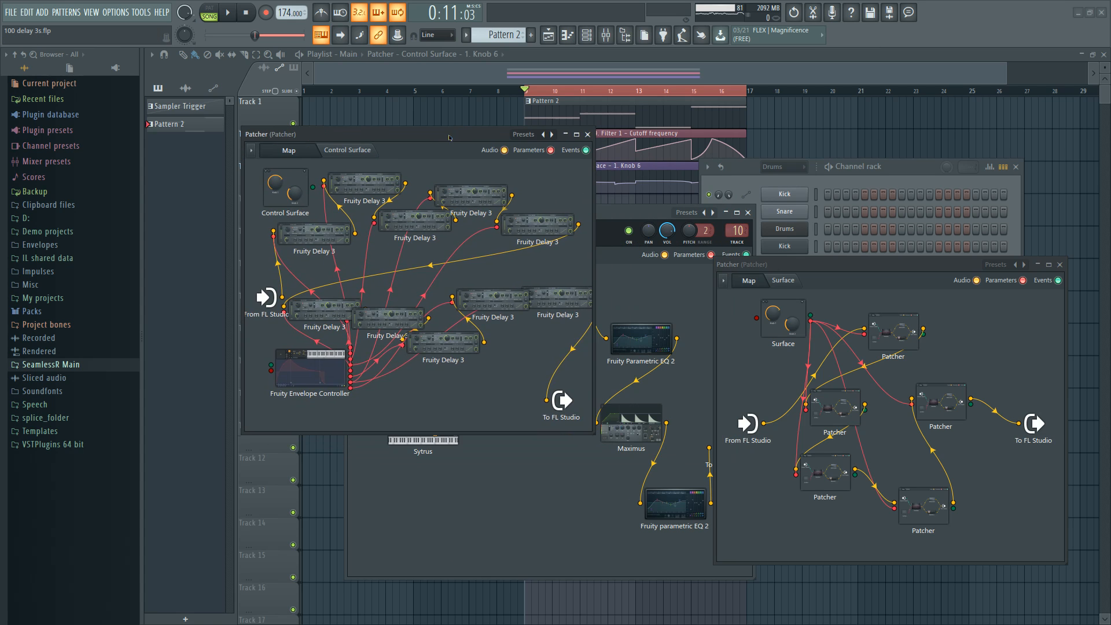
pyautogui.moveTo(590, 431); pyautogui.dragTo(810, 476)
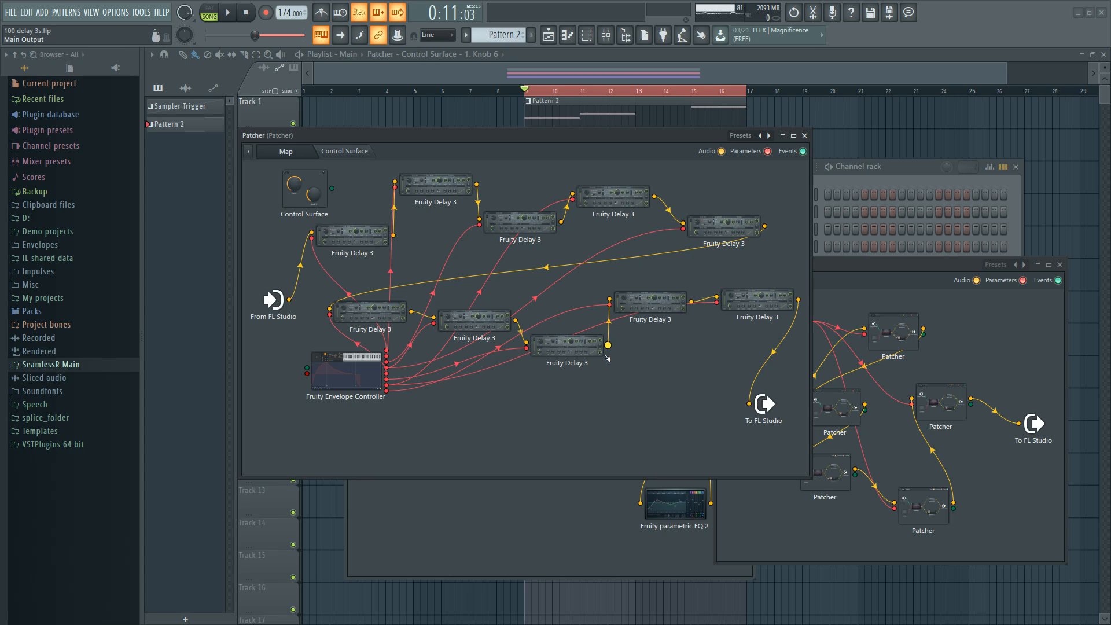
# Step: Inspect the settings of two Fruity Delay 3 modules in the upper row of the chain, closing each one
pyautogui.doubleClick(606, 189)
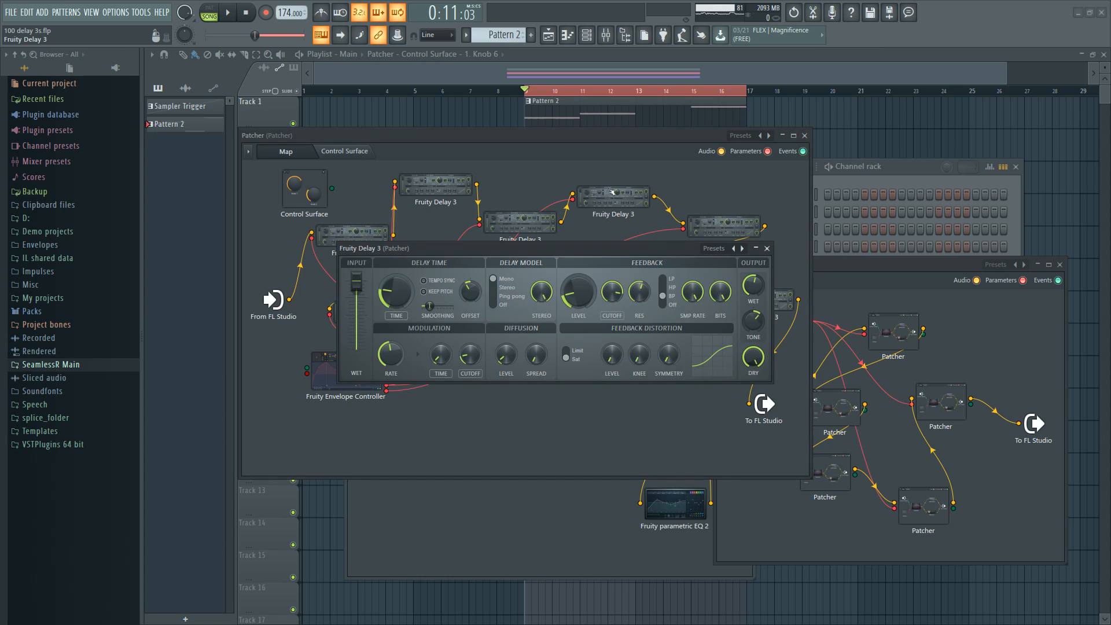
pyautogui.click(767, 249)
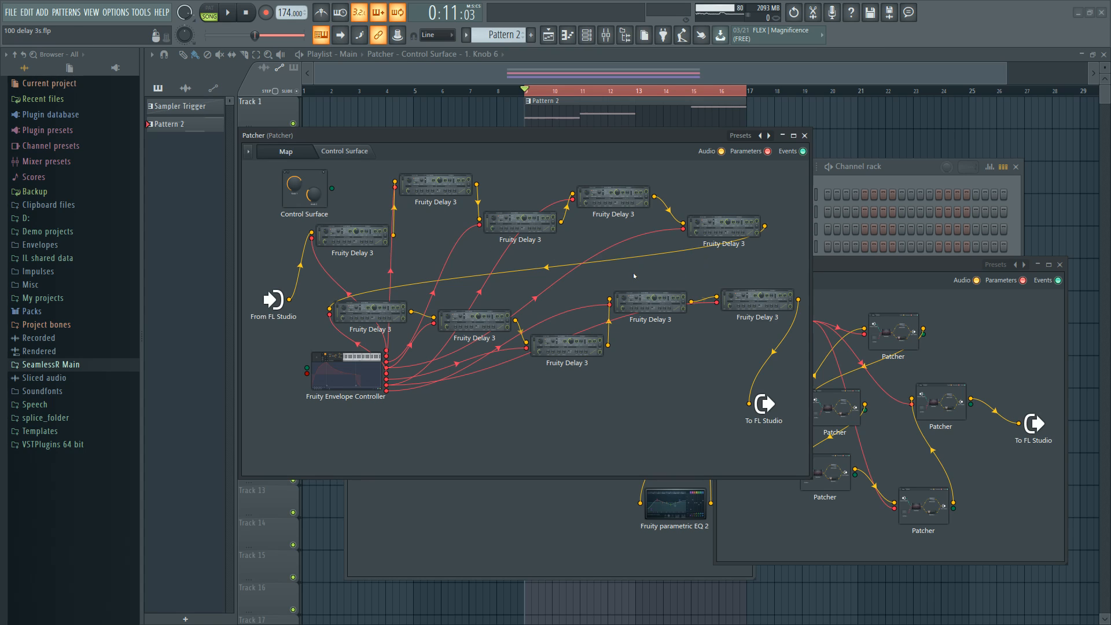
pyautogui.doubleClick(520, 239)
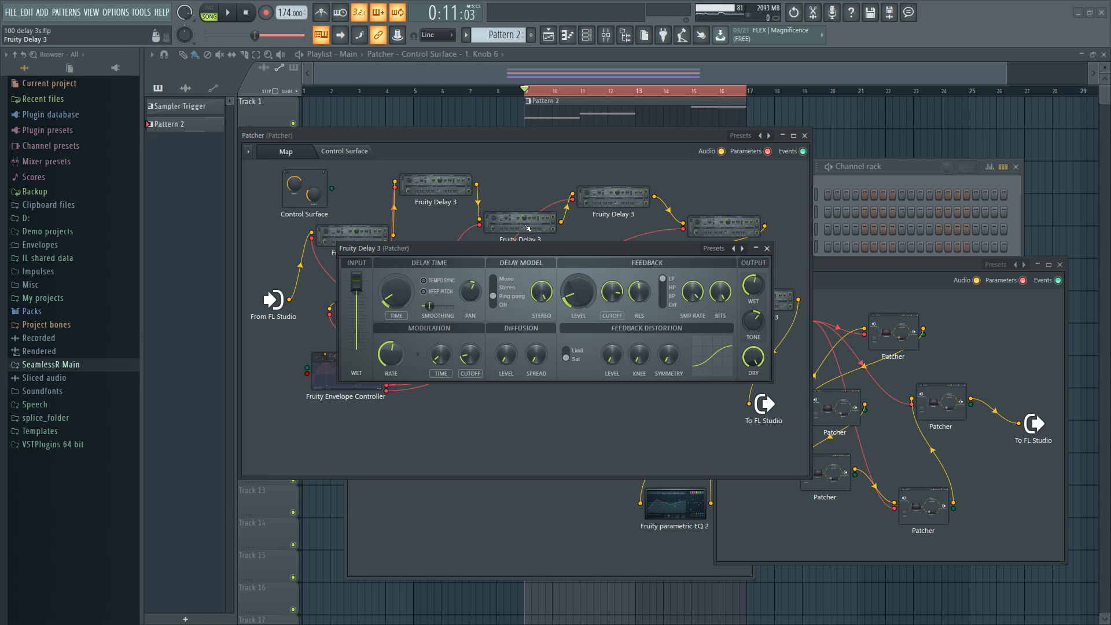
pyautogui.click(767, 249)
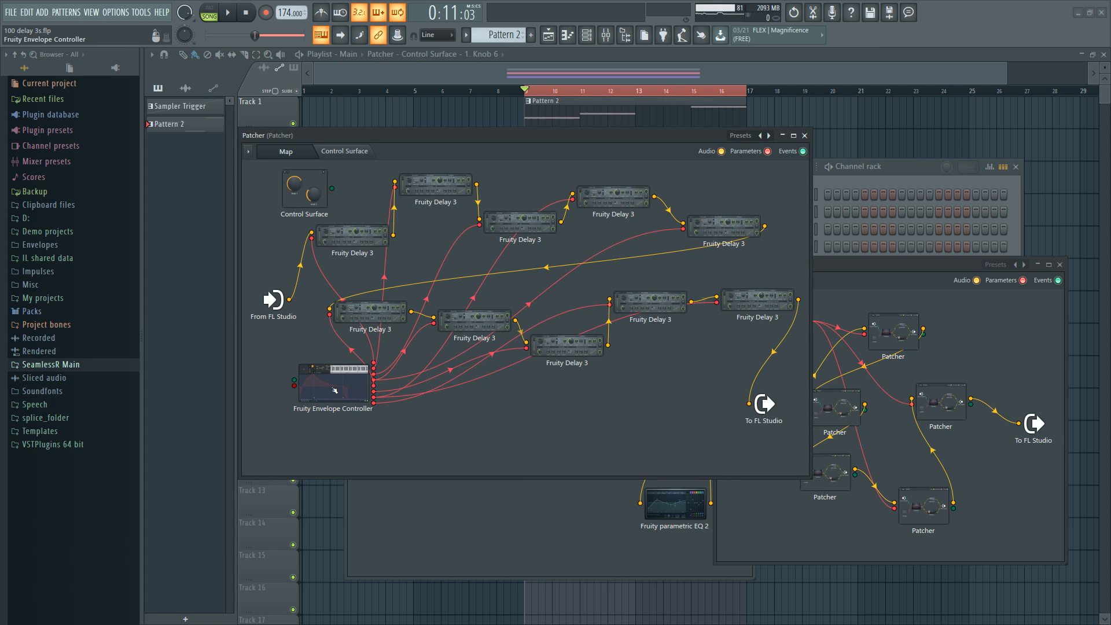
# Step: Open the Patcher feeding the nested output and examine the numbered articulators of its Fruity Envelope Controller
pyautogui.doubleClick(948, 404)
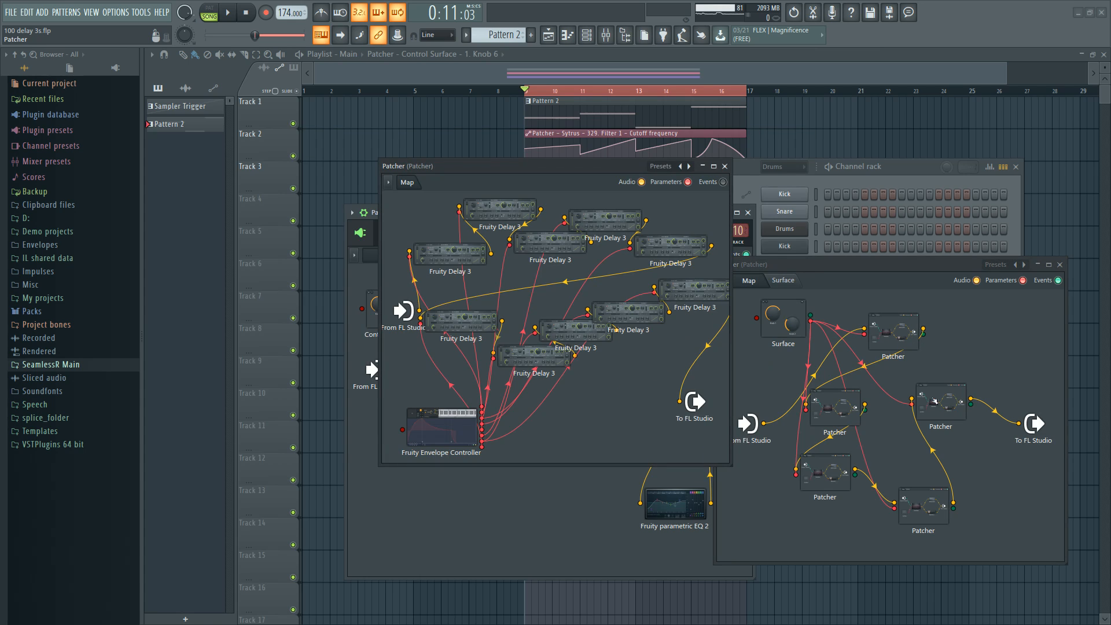
pyautogui.doubleClick(441, 428)
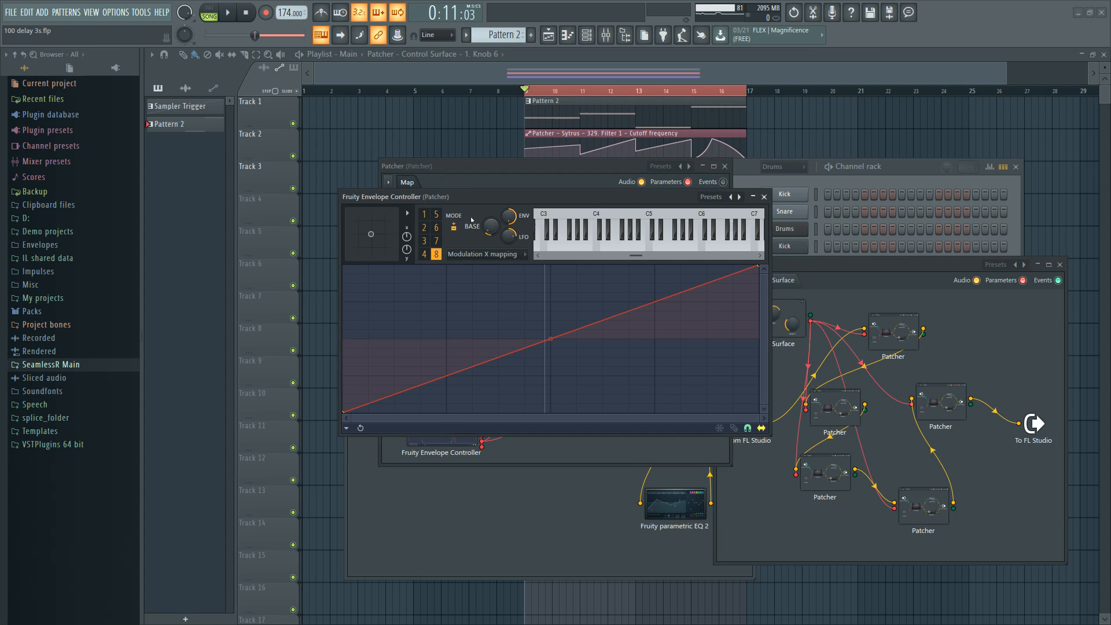
pyautogui.click(425, 218)
pyautogui.click(426, 230)
pyautogui.click(426, 243)
pyautogui.click(426, 256)
pyautogui.click(437, 218)
pyautogui.click(439, 242)
pyautogui.click(438, 256)
pyautogui.click(426, 255)
pyautogui.click(427, 242)
pyautogui.click(425, 213)
pyautogui.click(426, 255)
# Step: Return to the enlarged delay-chain map and check the settings of its Fruity Delay 3 modules
pyautogui.doubleClick(895, 337)
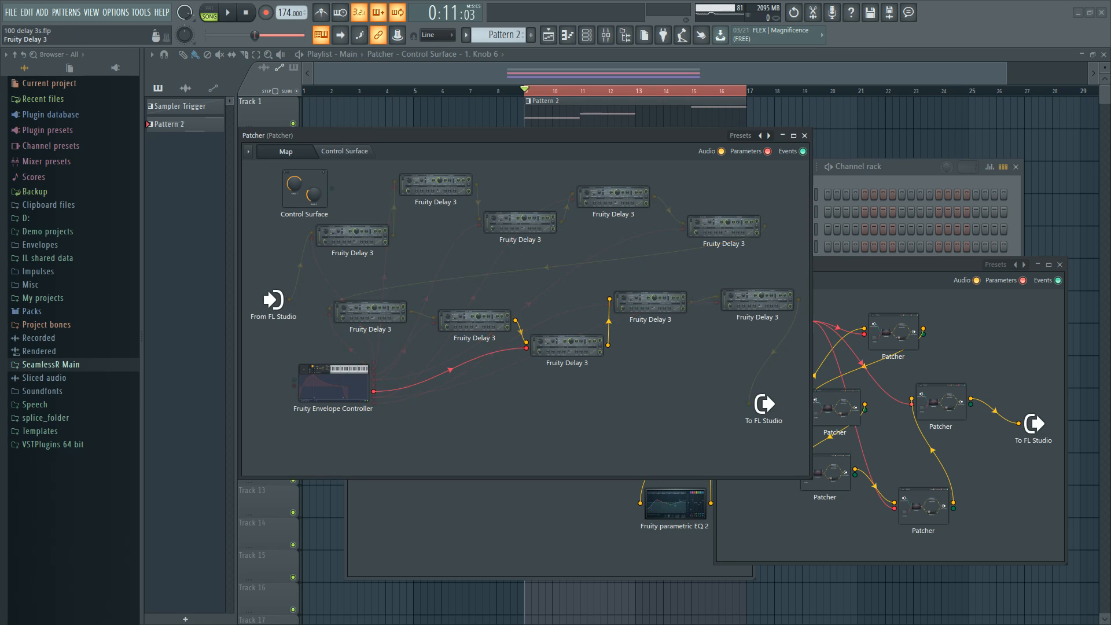
pyautogui.doubleClick(568, 346)
pyautogui.click(444, 193)
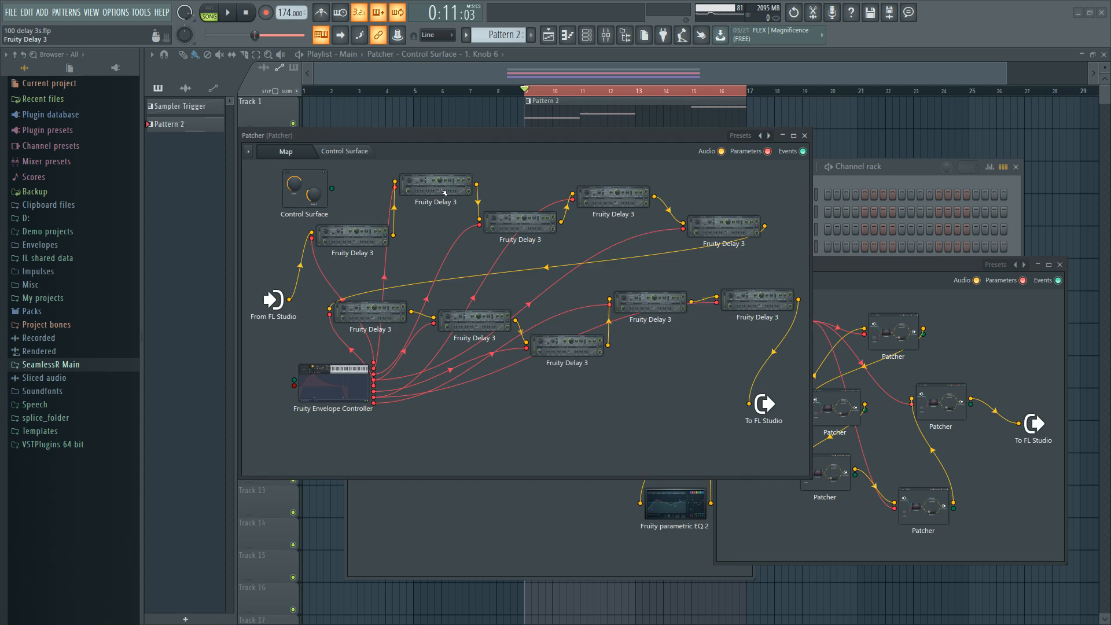
pyautogui.doubleClick(444, 192)
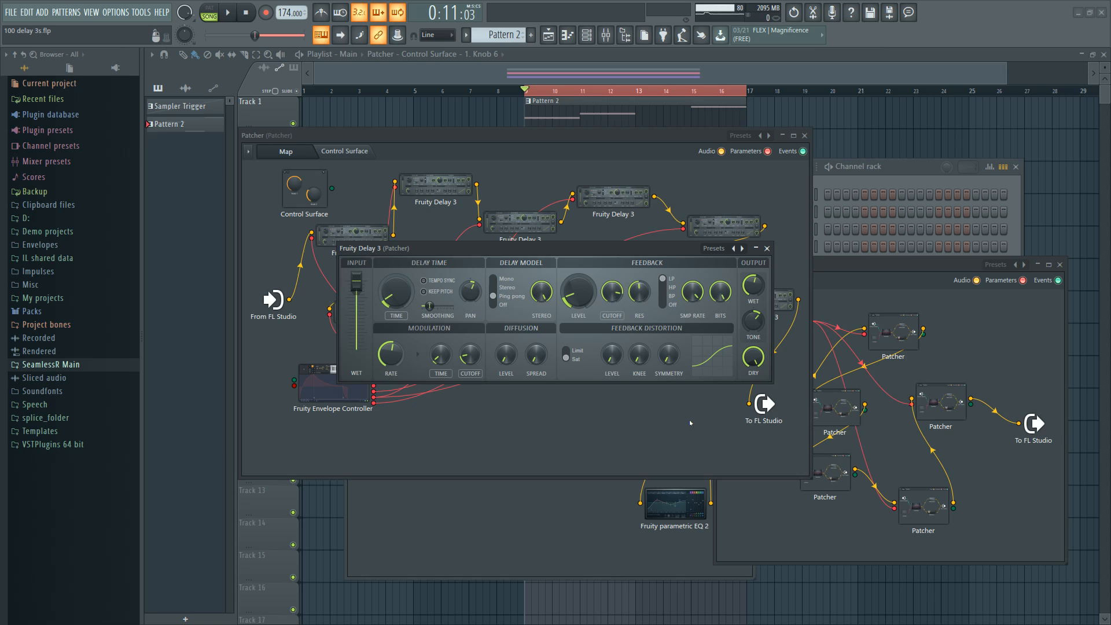
pyautogui.click(767, 250)
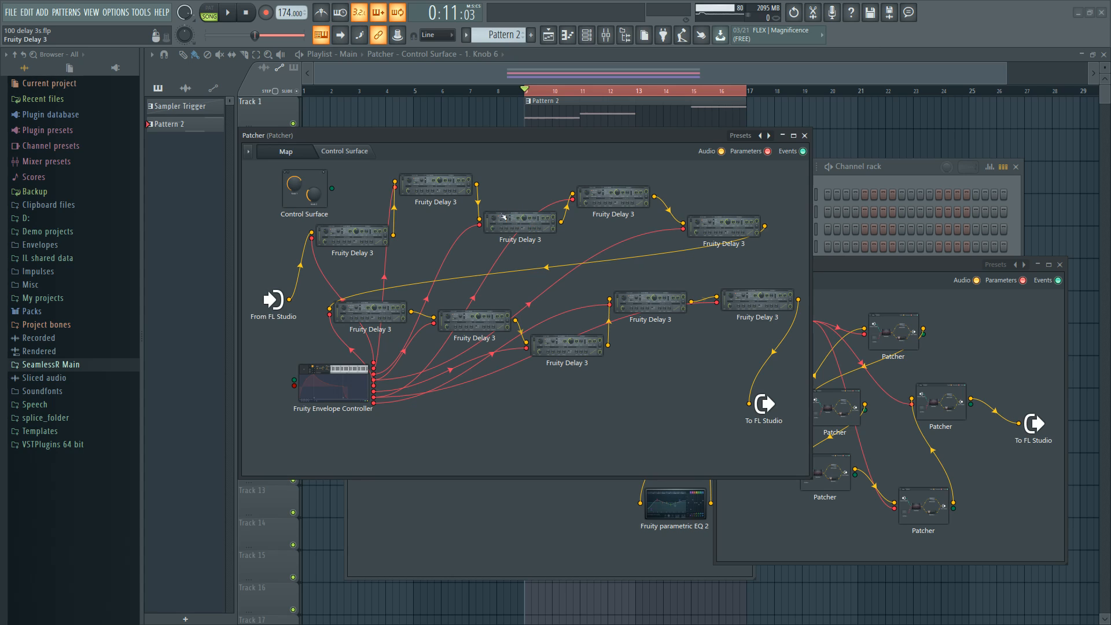
# Step: Examine the delay chain's Fruity Envelope Controller and its parameter links alongside the nested Patcher's Surface connections
pyautogui.click(335, 379)
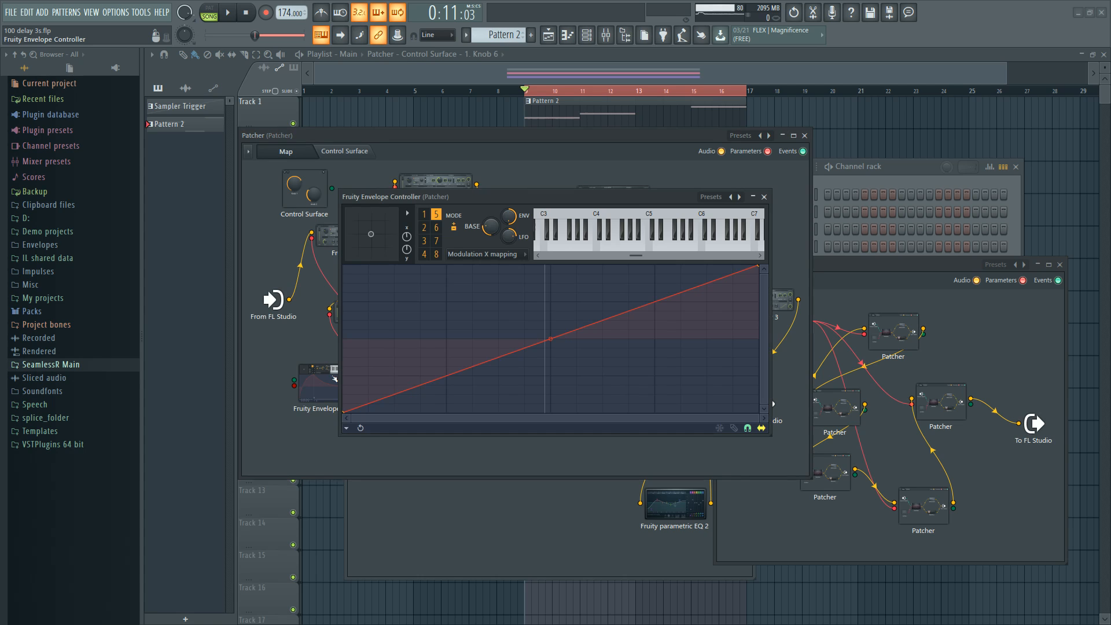
pyautogui.click(764, 197)
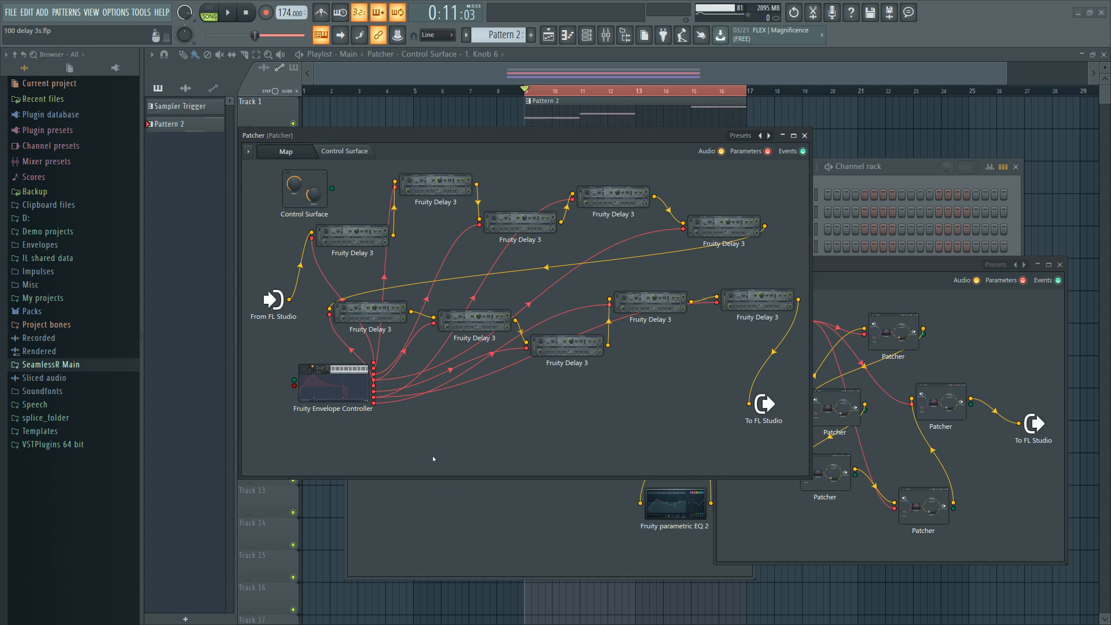
pyautogui.click(892, 509)
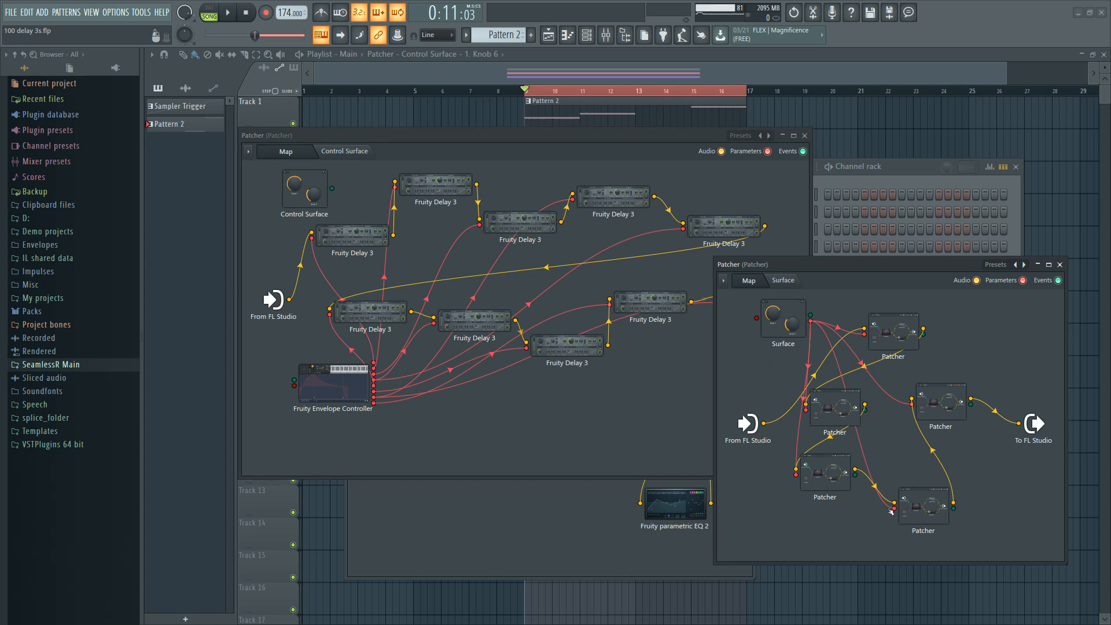
pyautogui.moveTo(895, 265); pyautogui.dragTo(873, 241)
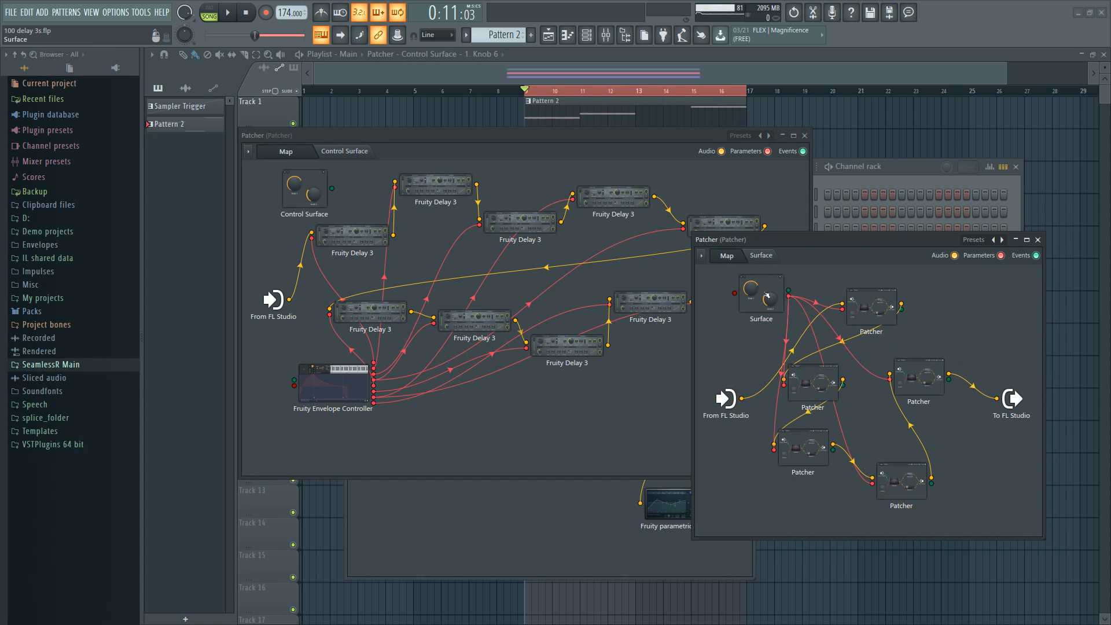
pyautogui.click(320, 391)
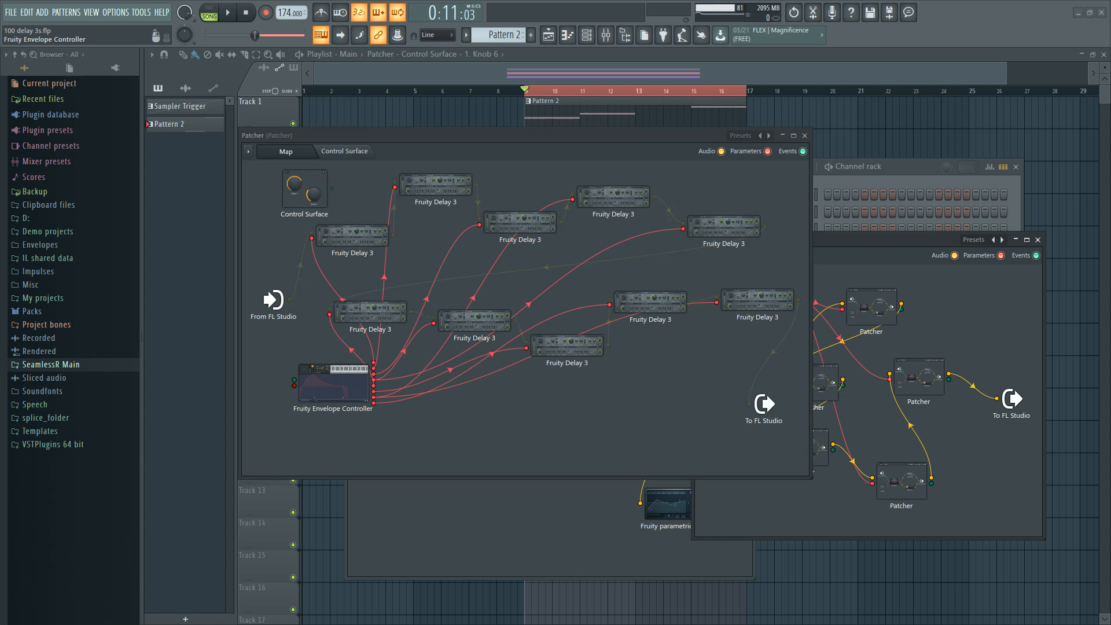
pyautogui.click(436, 241)
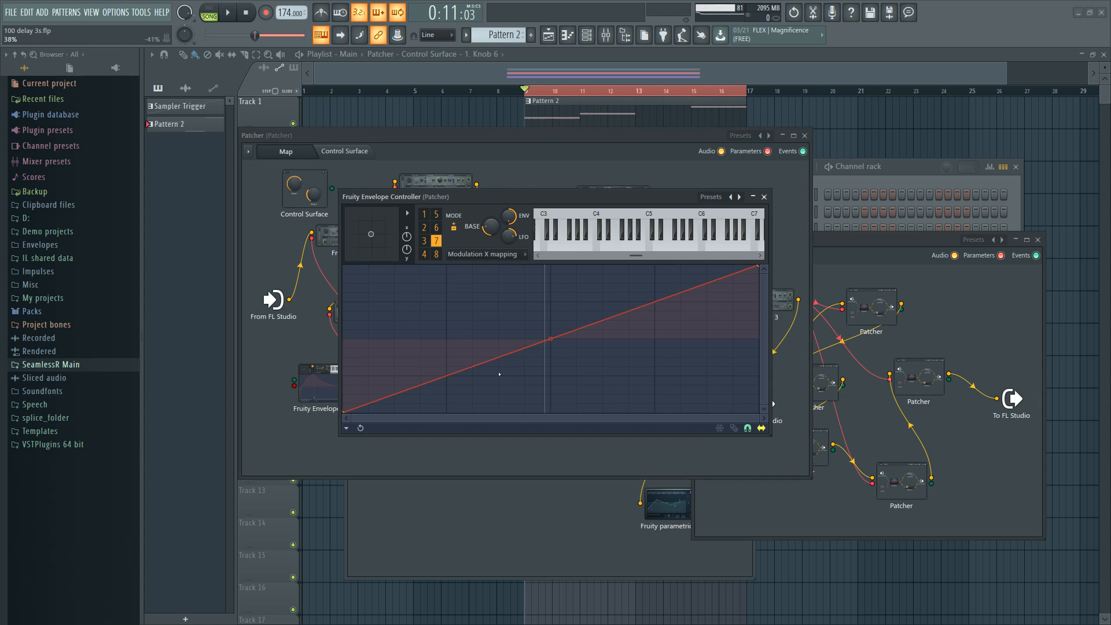
pyautogui.click(765, 197)
# Step: Close the delay-chain, envelope controller and nested Patcher windows, and bring back the Patcher channel's main map
pyautogui.click(923, 241)
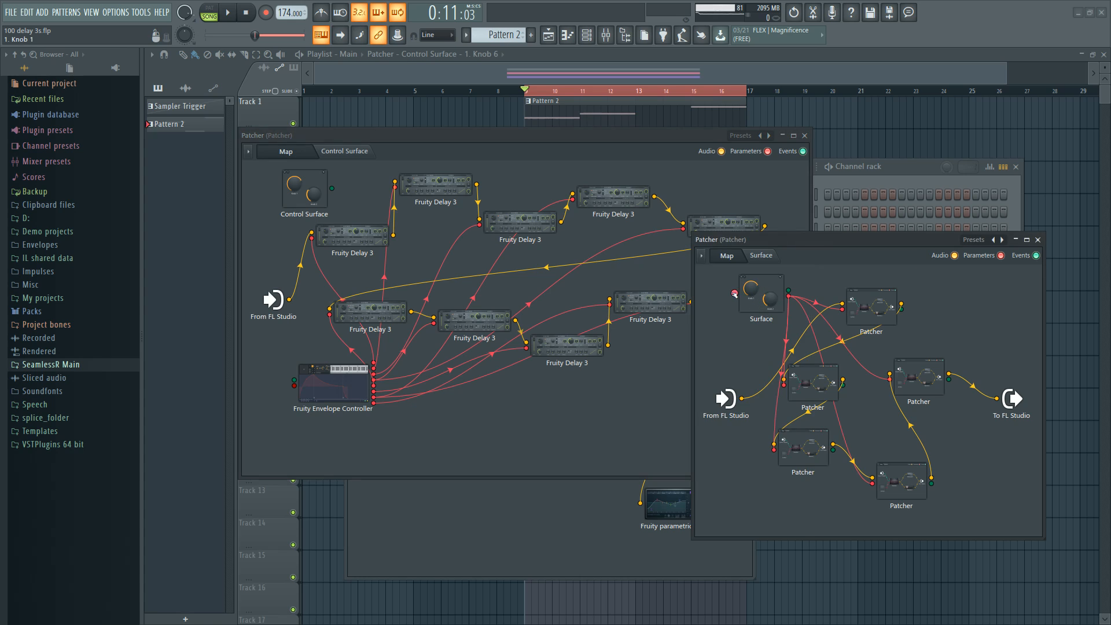
pyautogui.click(805, 137)
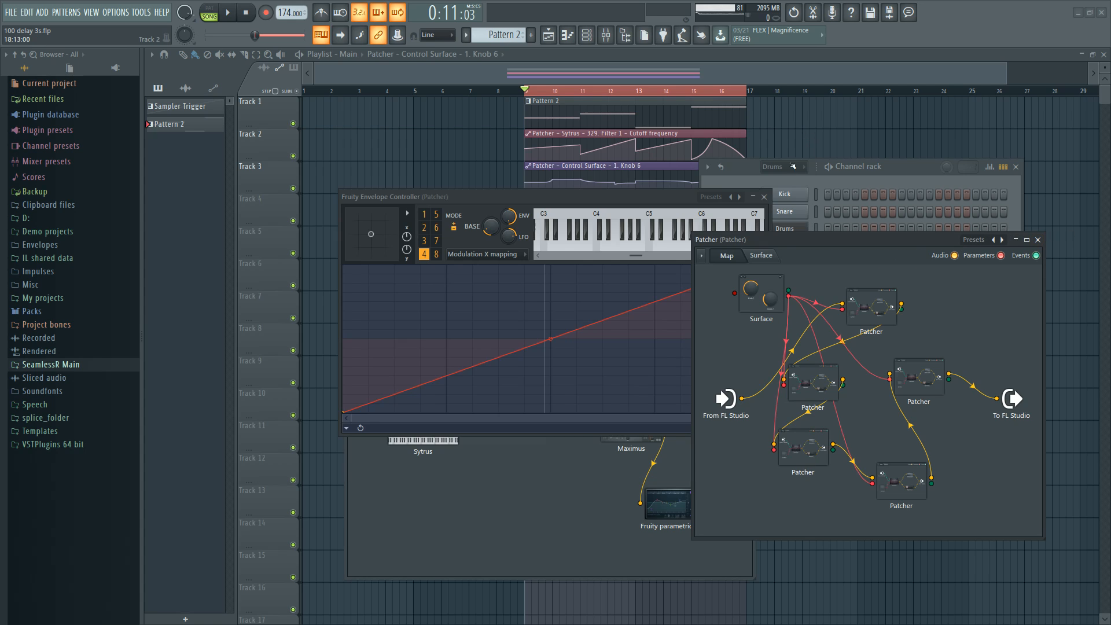
pyautogui.click(766, 197)
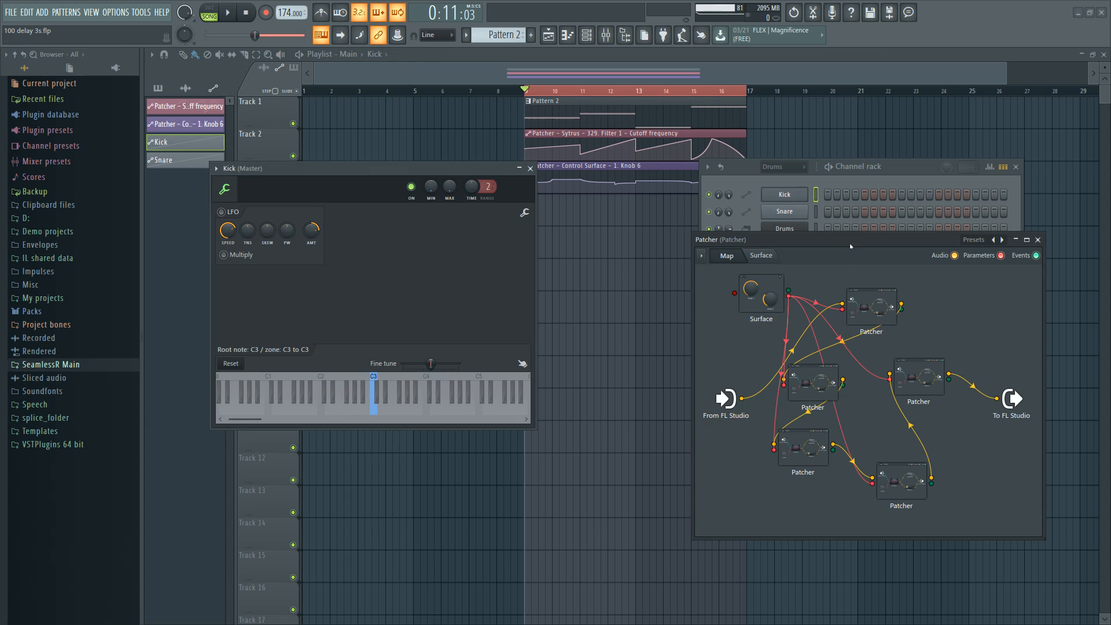
pyautogui.moveTo(852, 242); pyautogui.dragTo(519, 171)
pyautogui.click(785, 298)
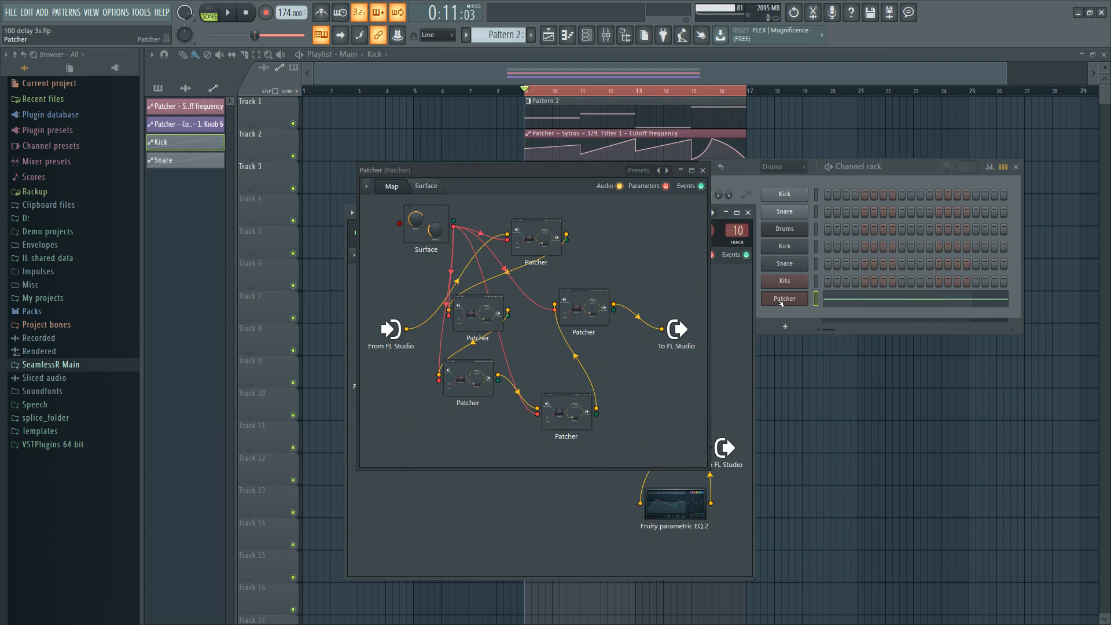
pyautogui.click(702, 170)
# Step: Shift the upper Patcher module slightly within the main map and look inside it
pyautogui.moveTo(560, 301); pyautogui.dragTo(578, 308)
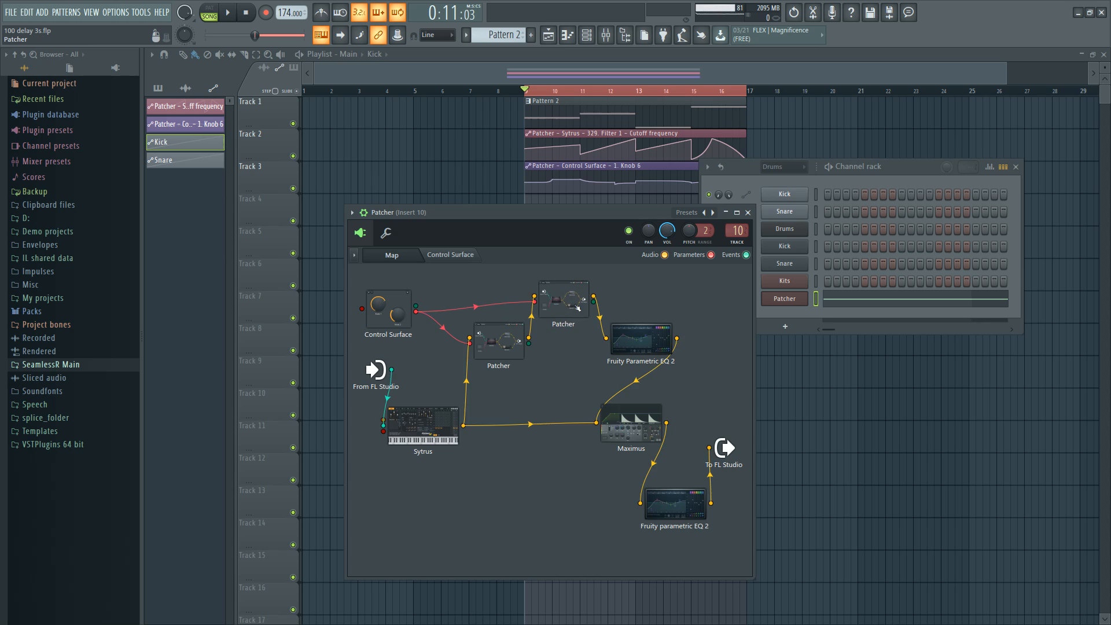
pyautogui.doubleClick(571, 305)
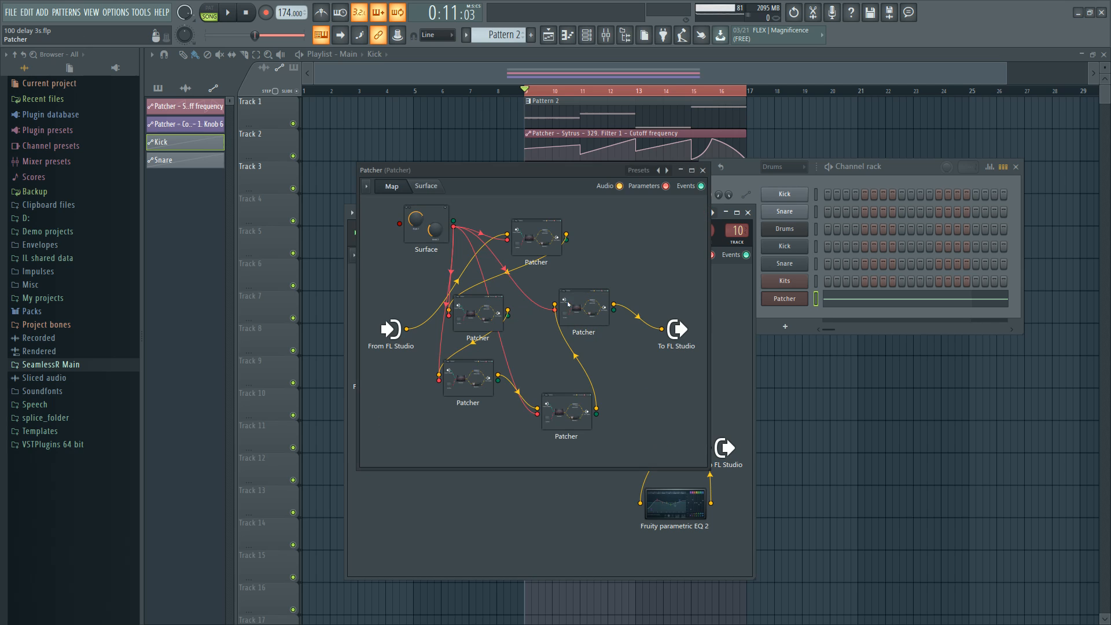
pyautogui.click(703, 171)
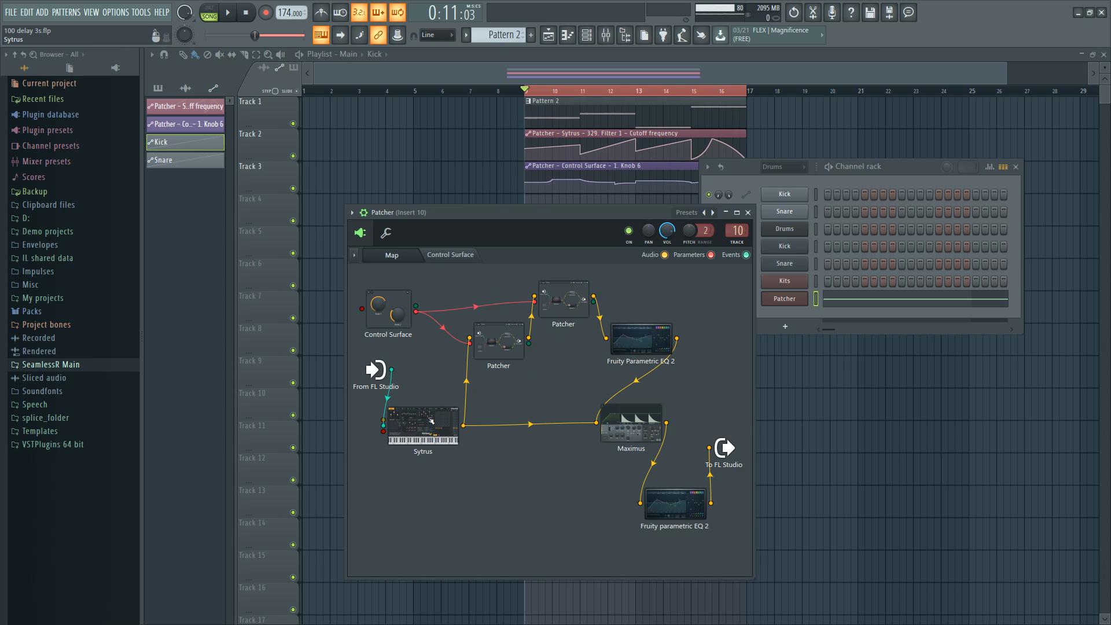
# Step: Play and stop the looped section, and toggle the audio link from the upper Fruity Parametric EQ 2 to Maximus
pyautogui.press('space')
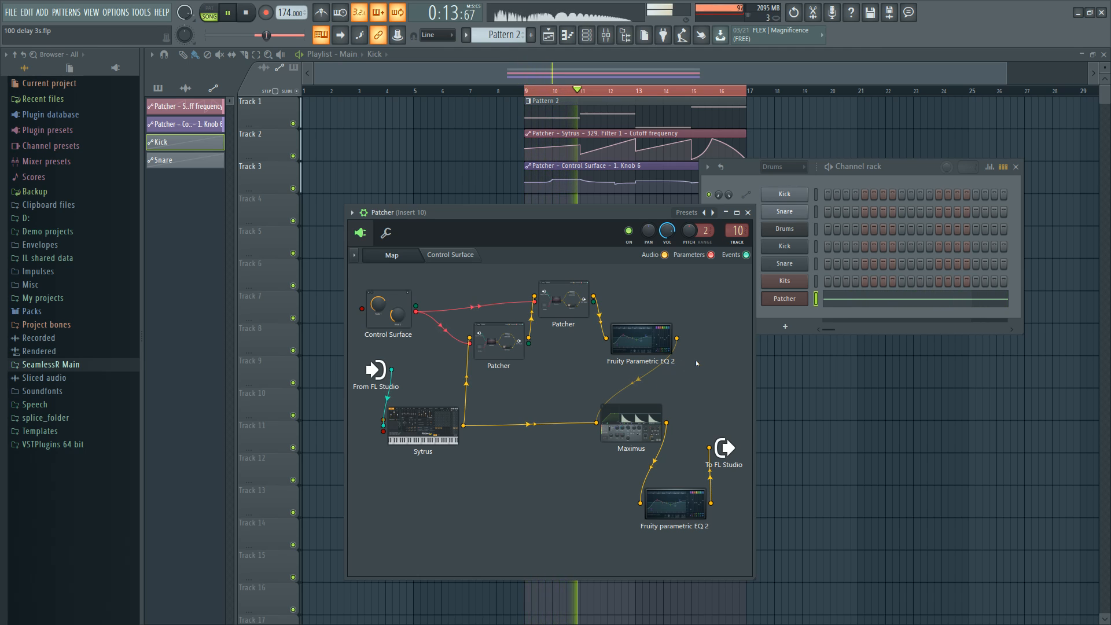
pyautogui.press('space')
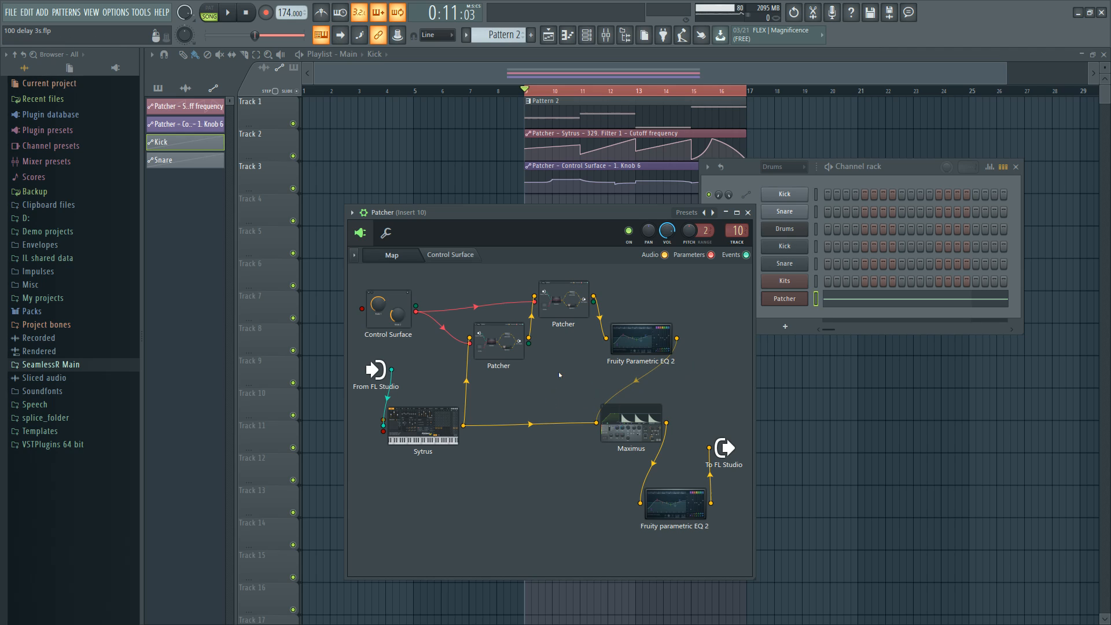
pyautogui.click(637, 380)
# Step: Look inside the upper Patcher module and its nested Patcher linked to the output, placing the delay chain beside the parent map
pyautogui.doubleClick(558, 308)
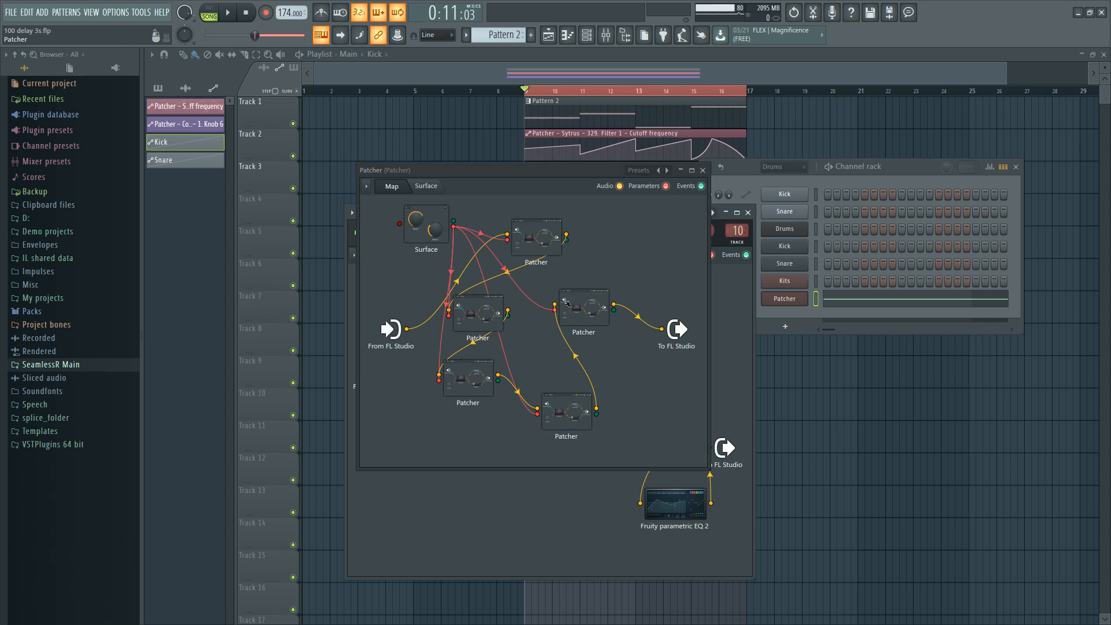
pyautogui.doubleClick(565, 306)
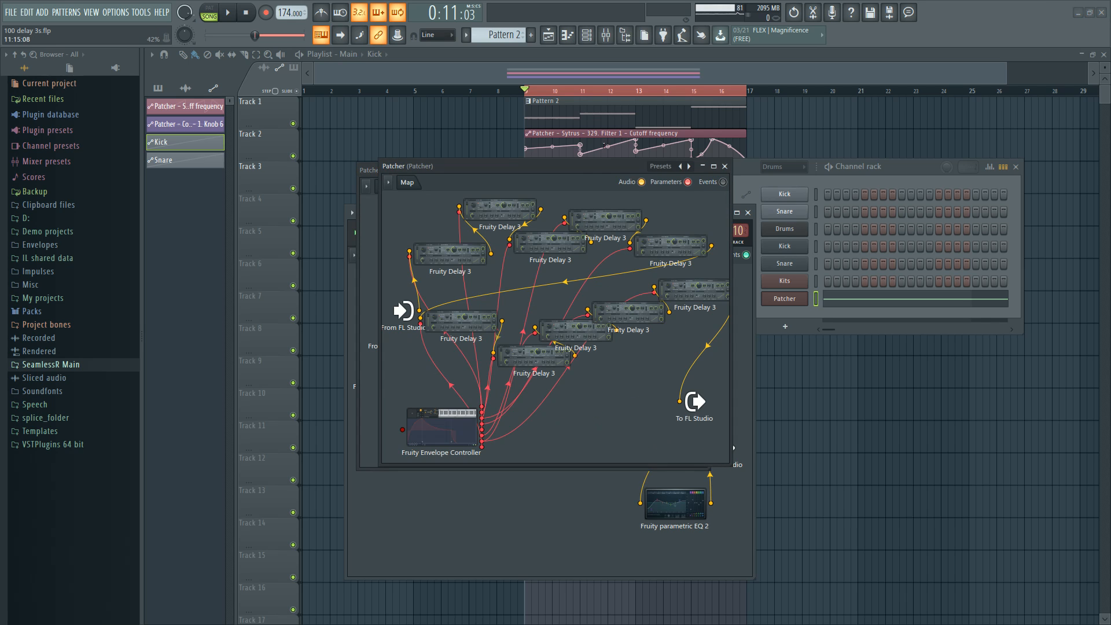
pyautogui.moveTo(601, 172); pyautogui.dragTo(896, 195)
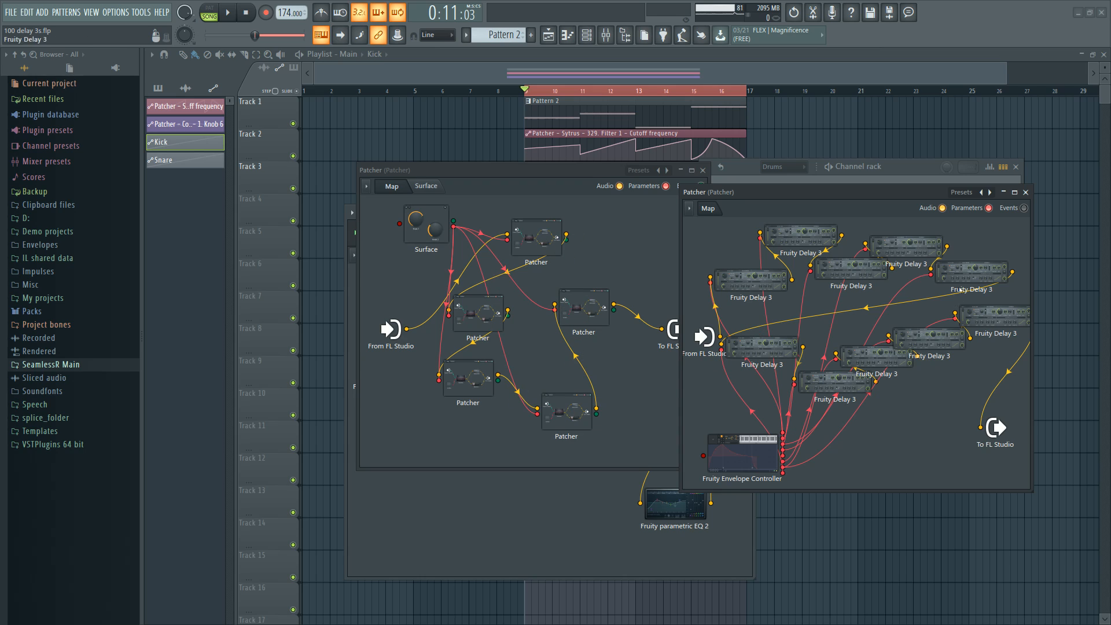
# Step: Clone the nested Patcher linked to the output by placing its preset in free space on the map, and delete the copy
pyautogui.click(582, 306)
pyautogui.rightClick(576, 310)
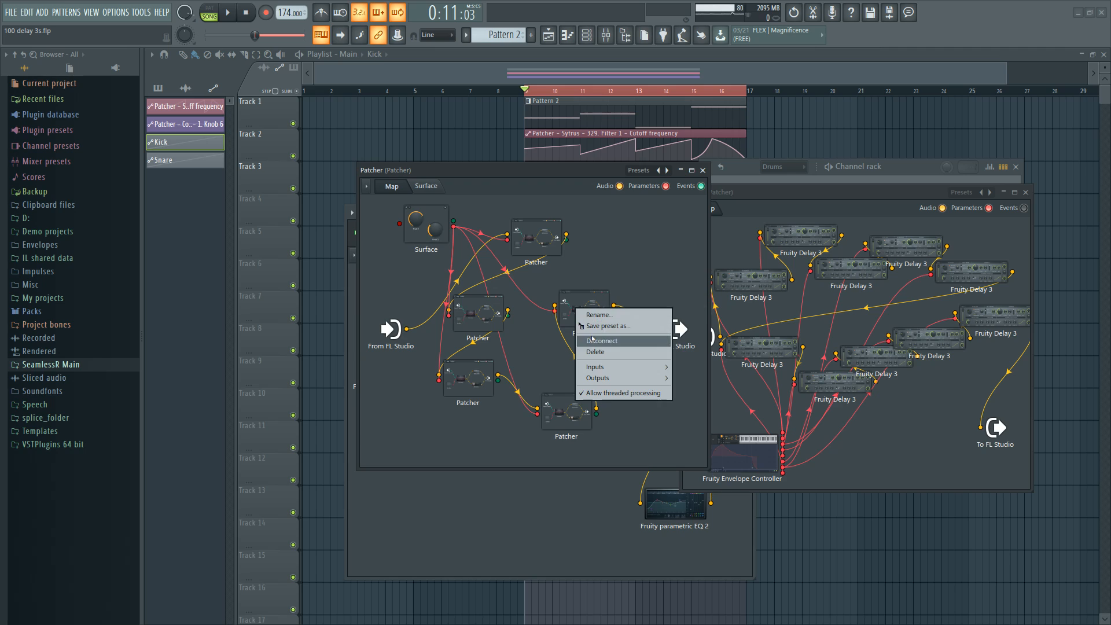
pyautogui.click(596, 325)
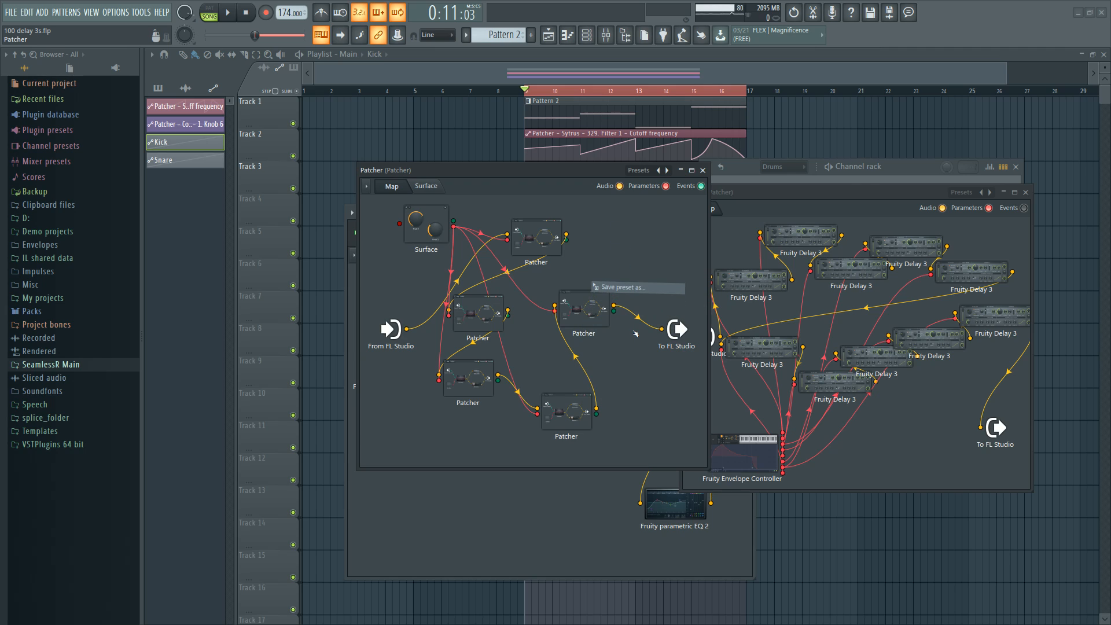
pyautogui.rightClick(625, 228)
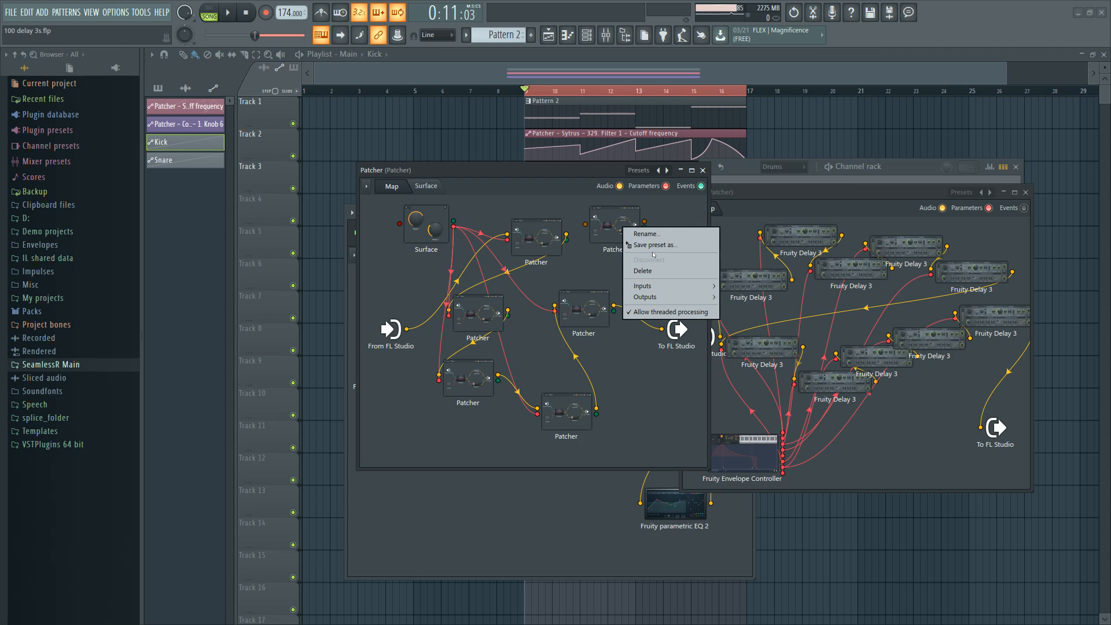
pyautogui.click(650, 272)
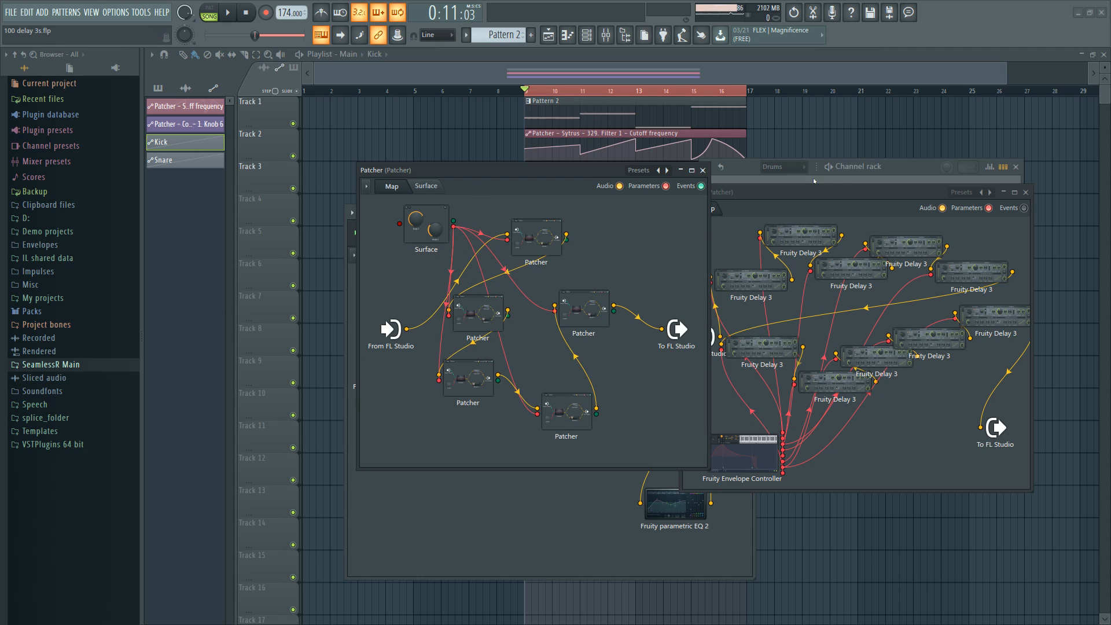
# Step: Close the delay-chain and nested Patcher windows, and move the main Patcher window clear of the channel rack
pyautogui.moveTo(834, 192); pyautogui.dragTo(823, 206)
pyautogui.click(1017, 207)
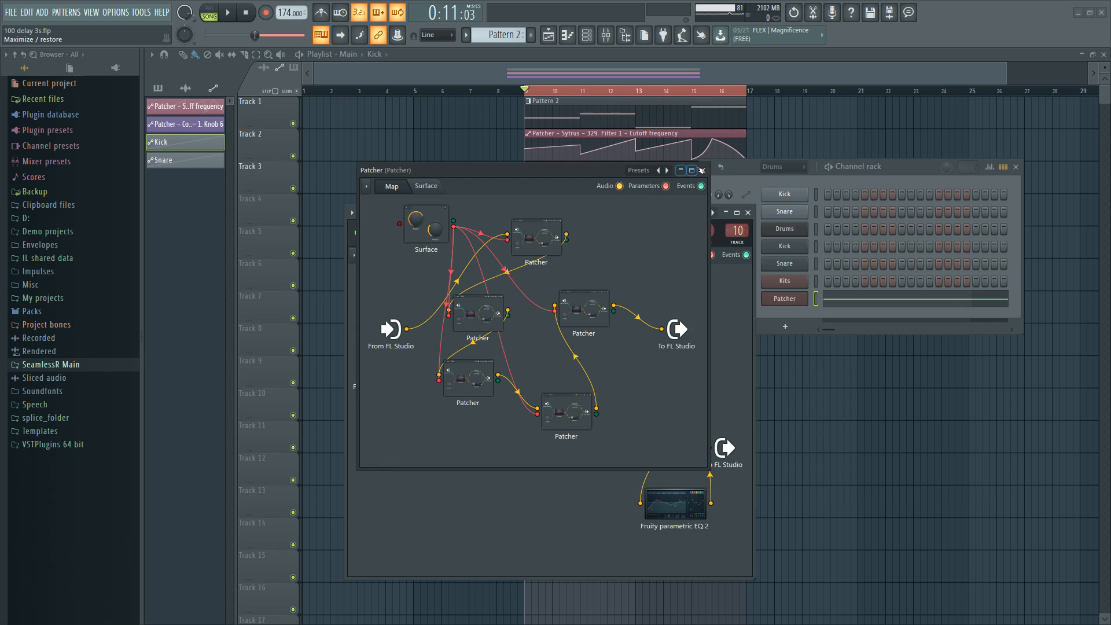
pyautogui.click(702, 170)
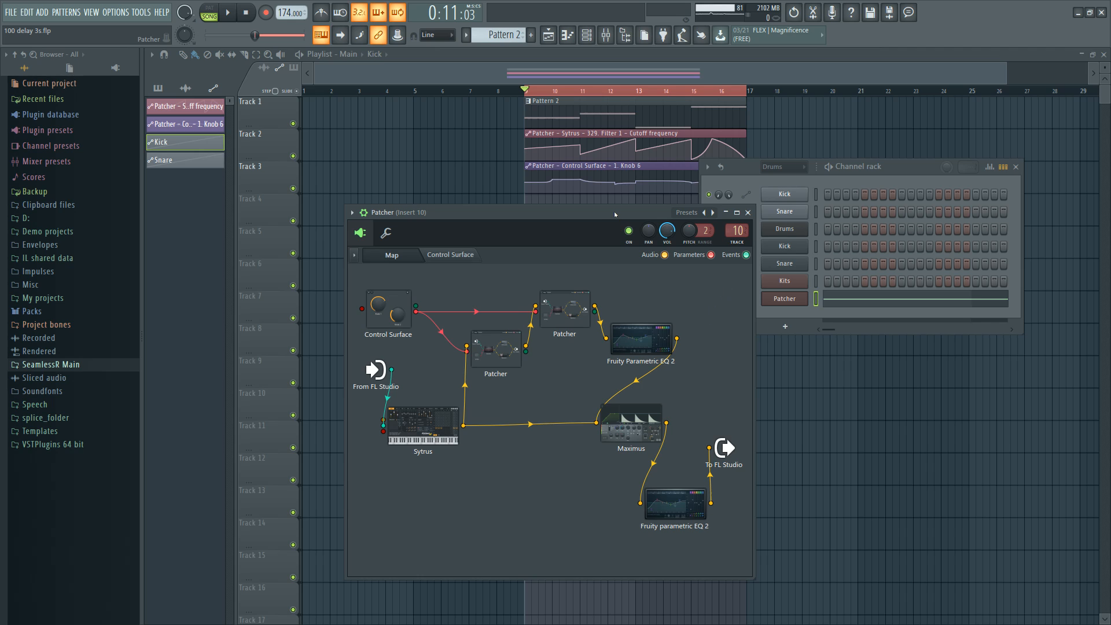
pyautogui.moveTo(619, 213); pyautogui.dragTo(556, 209)
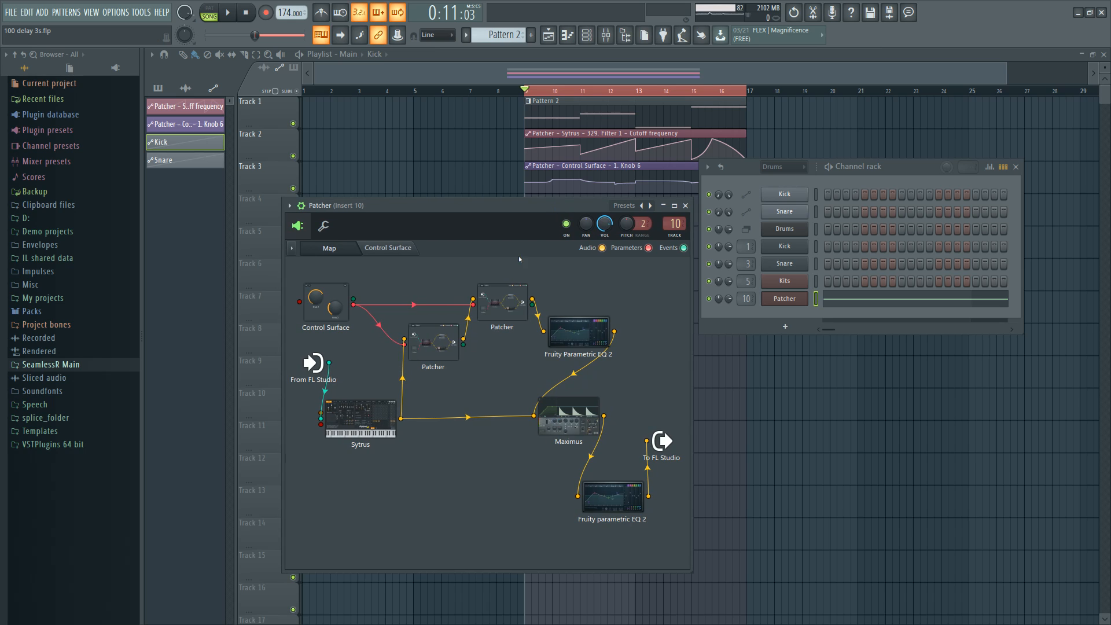
# Step: Review the upper Patcher's nested map and the delay chain inside its output-linked Patcher, and return to the main map
pyautogui.doubleClick(510, 301)
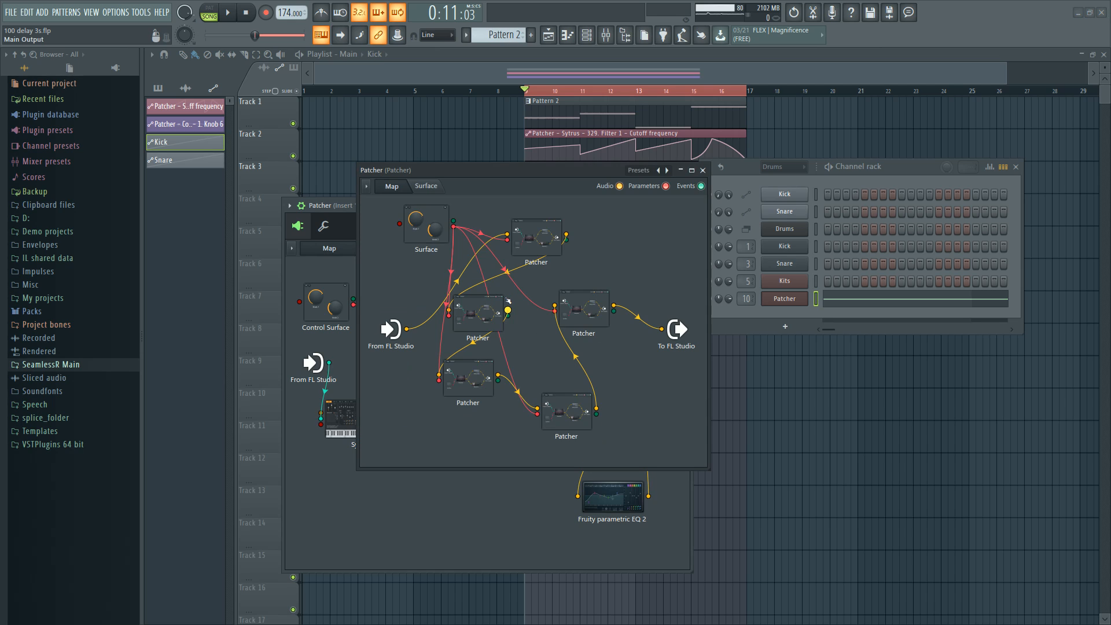
pyautogui.doubleClick(580, 299)
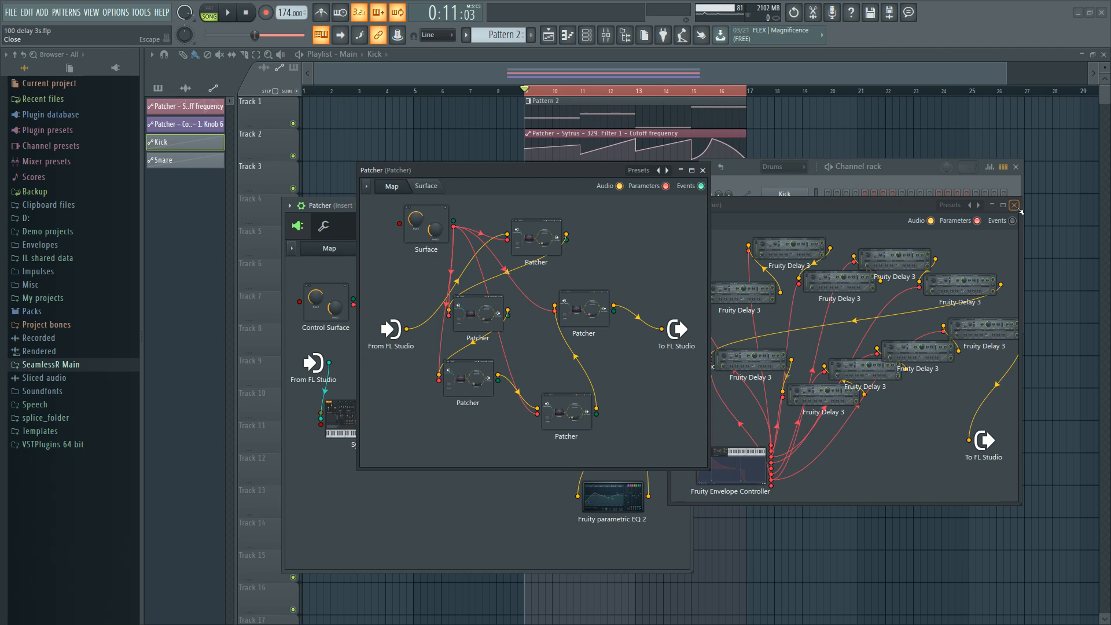
pyautogui.click(1015, 205)
pyautogui.click(703, 170)
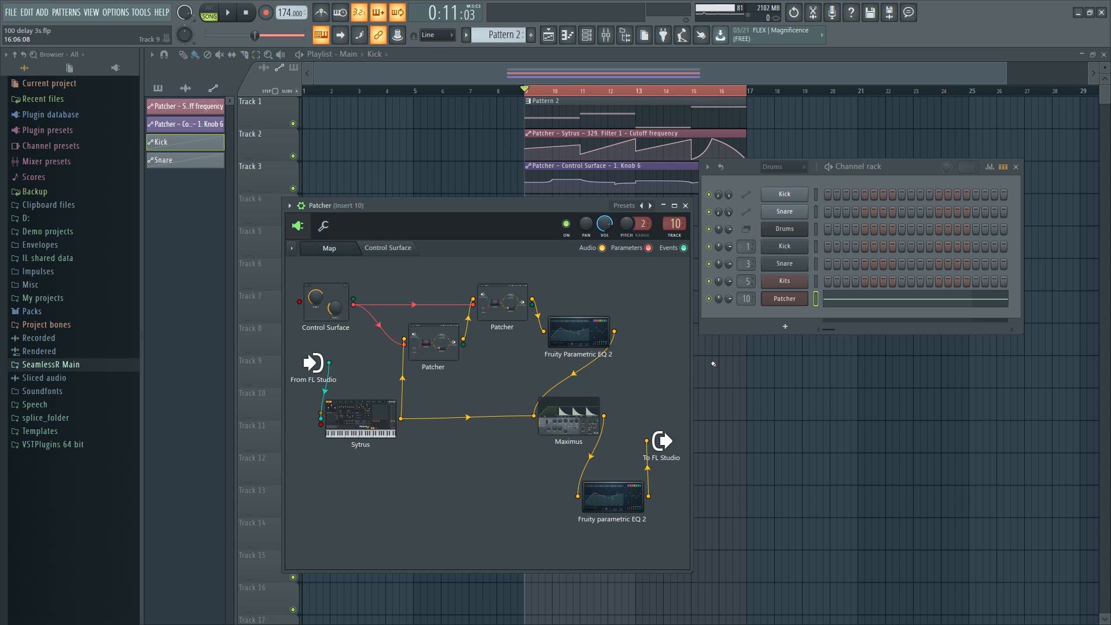
pyautogui.moveTo(572, 204); pyautogui.dragTo(572, 207)
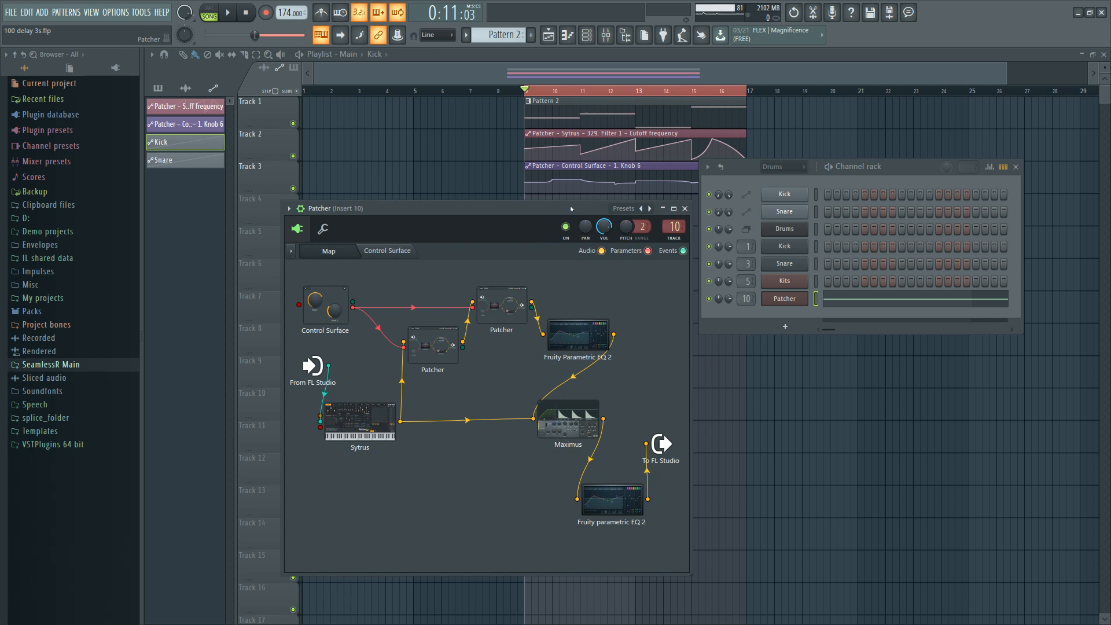